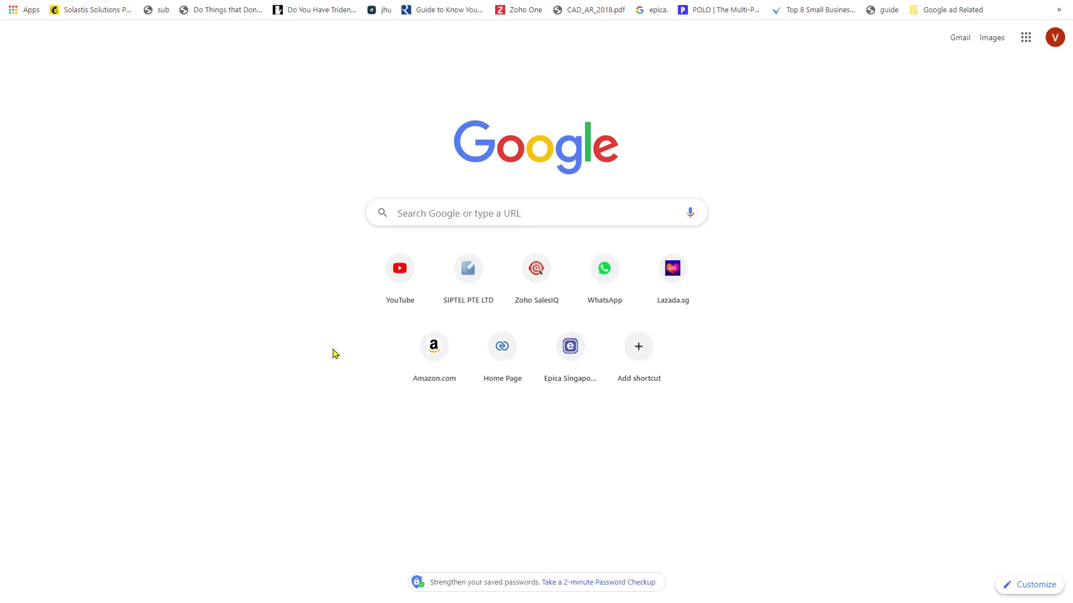
Search Google for 'bria solo free phone'.
left_click(399, 214)
type("bria solo free")
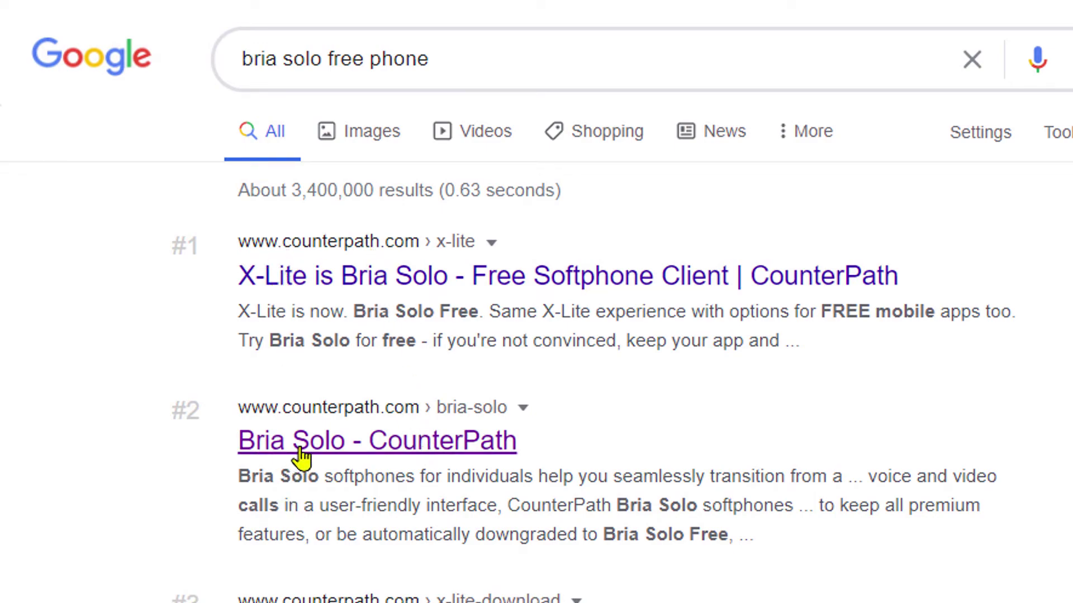
Show the individual Bria Solo pricing on CounterPath, bringing the $0 Bria Solo Free card into view.
left_click(251, 391)
mouse_move(311, 69)
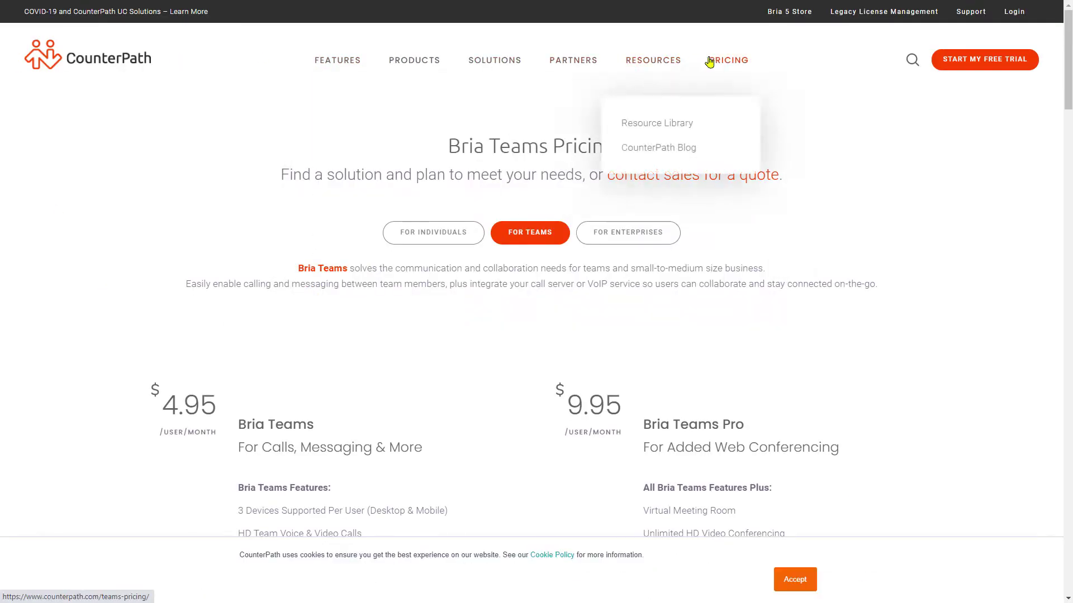
left_click(740, 63)
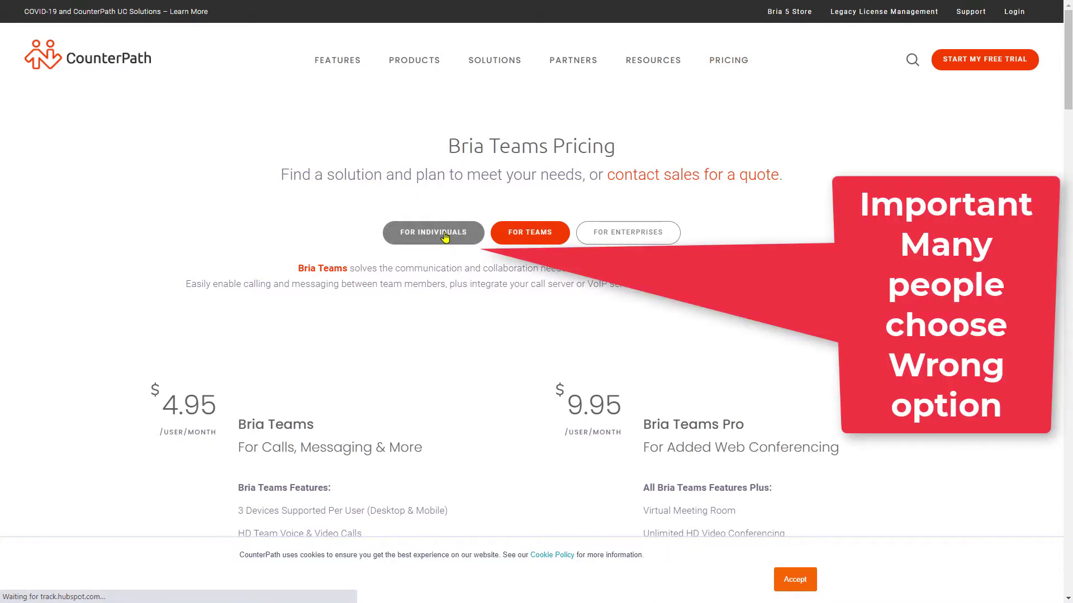
left_click(444, 234)
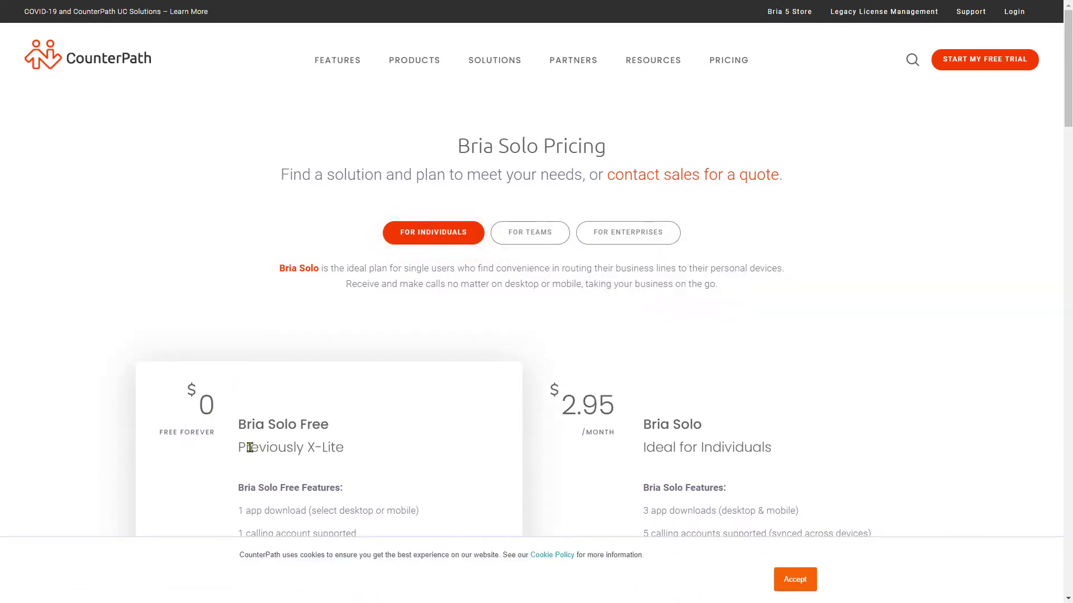
scroll(250, 447, "down", 5)
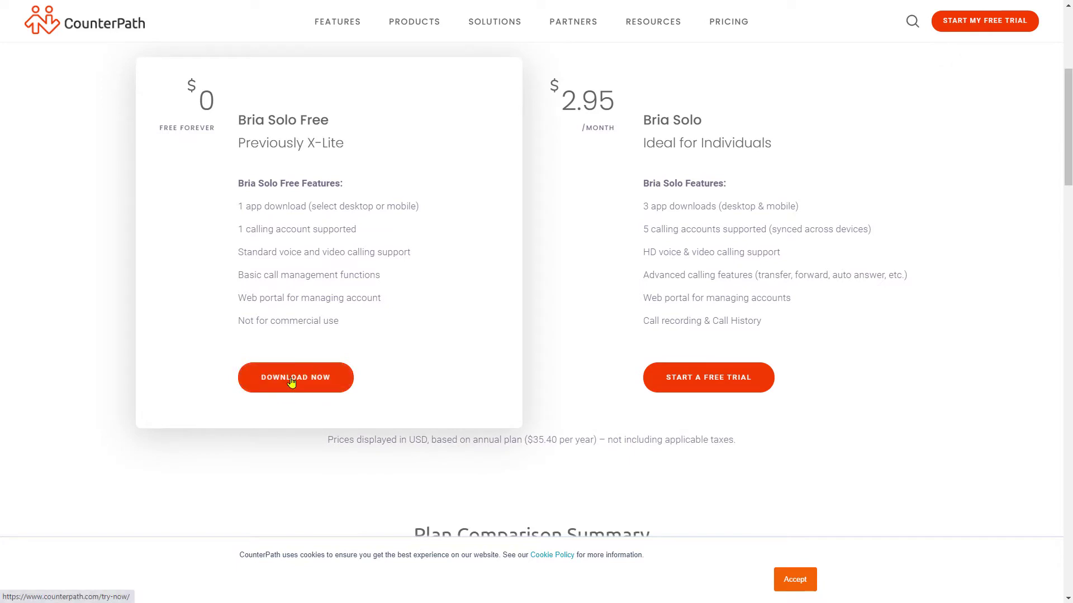
Pick the Bria Solo plan ($2.95/month billed annually) instead of Bria Teams and continue.
left_click(291, 382)
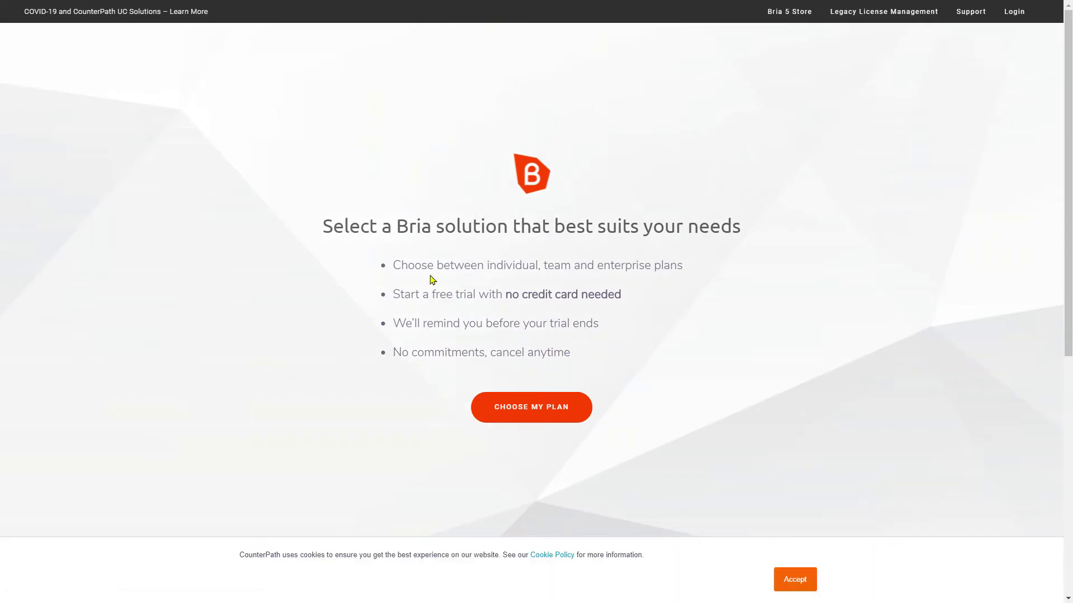
scroll(601, 388, "down", 3)
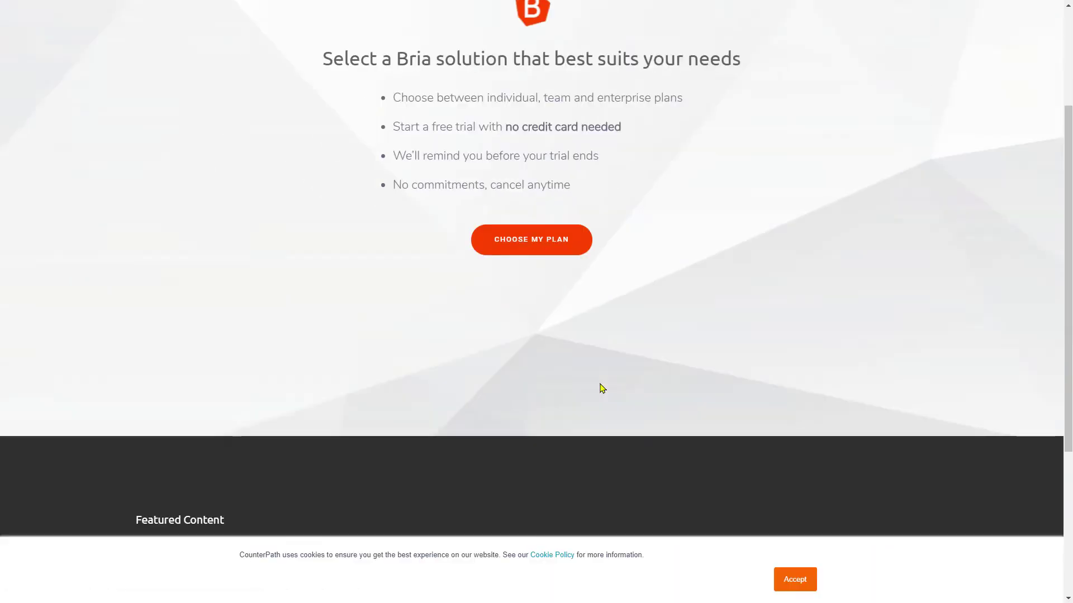
scroll(553, 327, "up", 1)
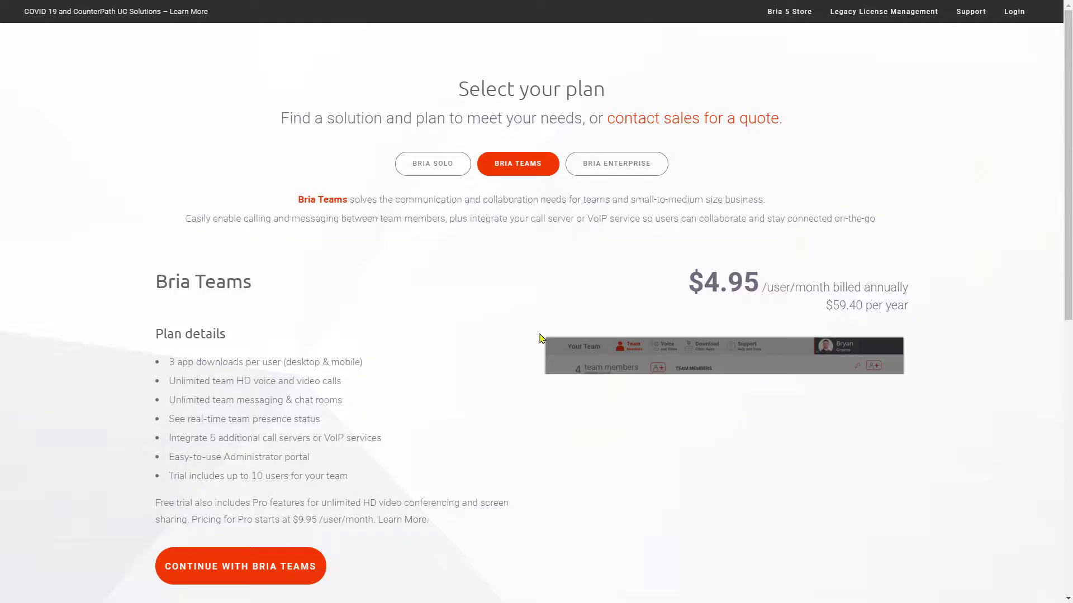
left_click(432, 165)
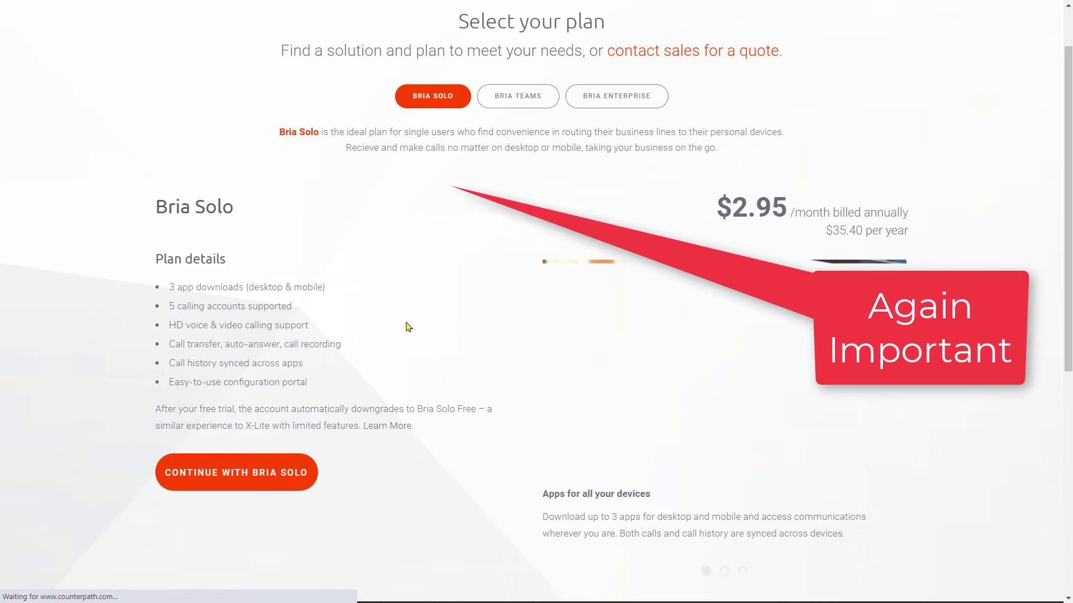
scroll(407, 327, "down", 1)
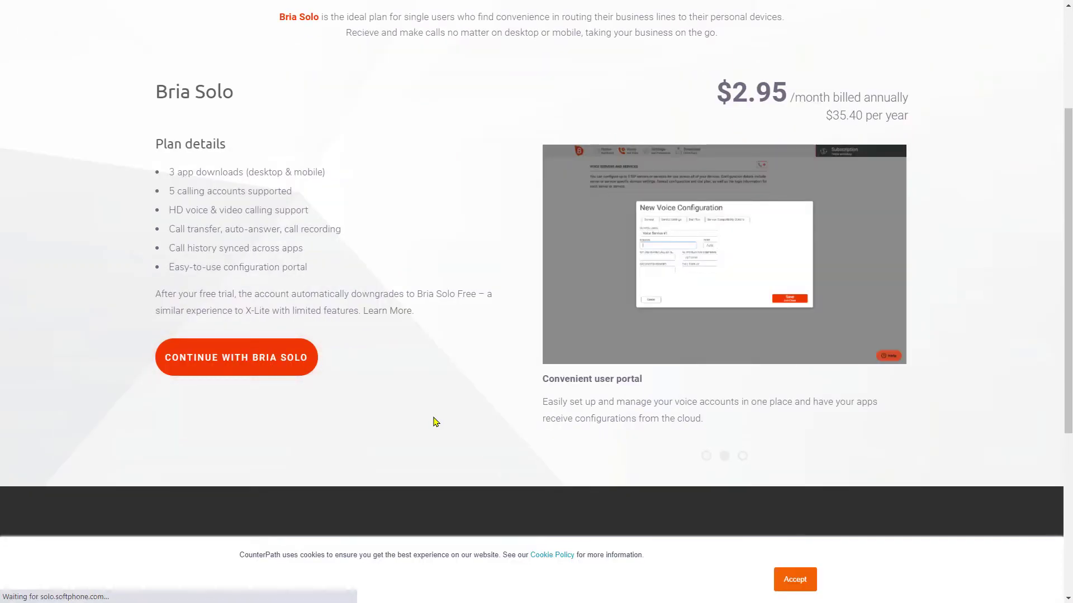
Enter the account e-mail address and set a new account password.
type("MI XIAOMI NOTE 9 PRO MAX")
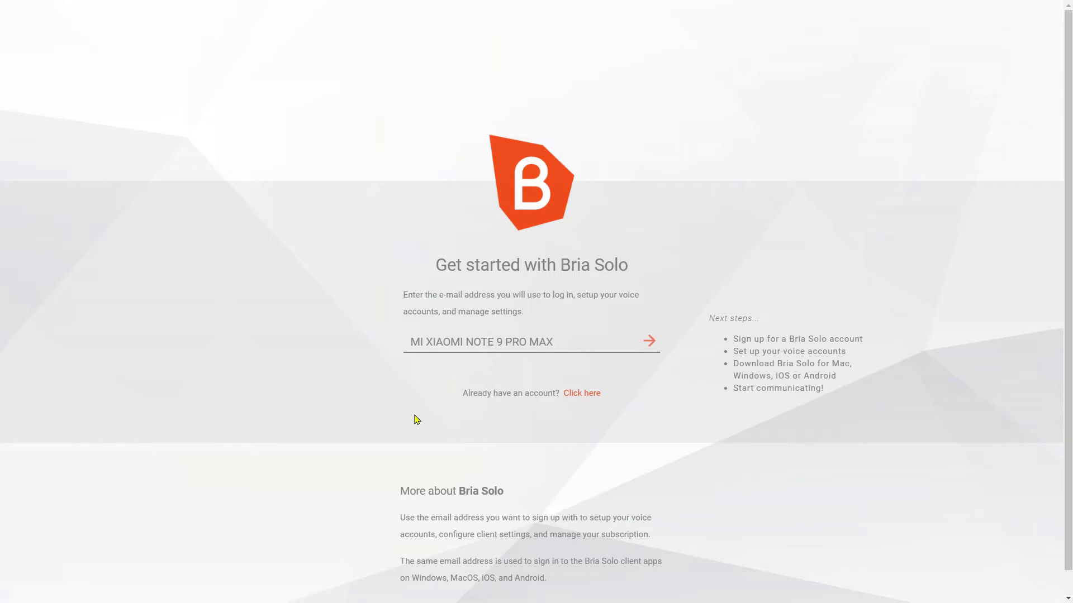
key("ctrl+a")
key("ctrl+v")
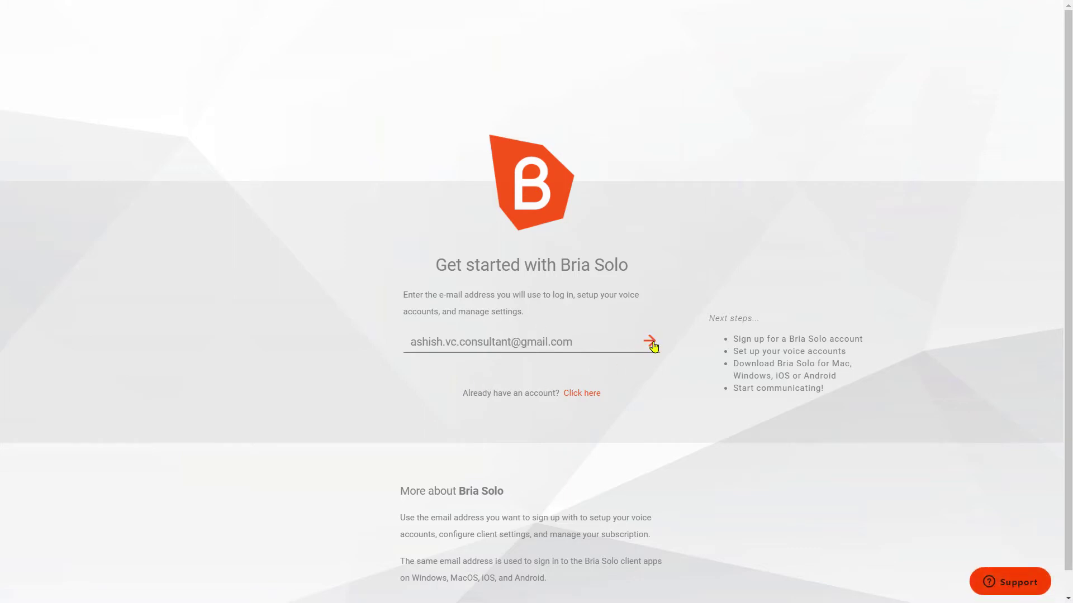
left_click(646, 342)
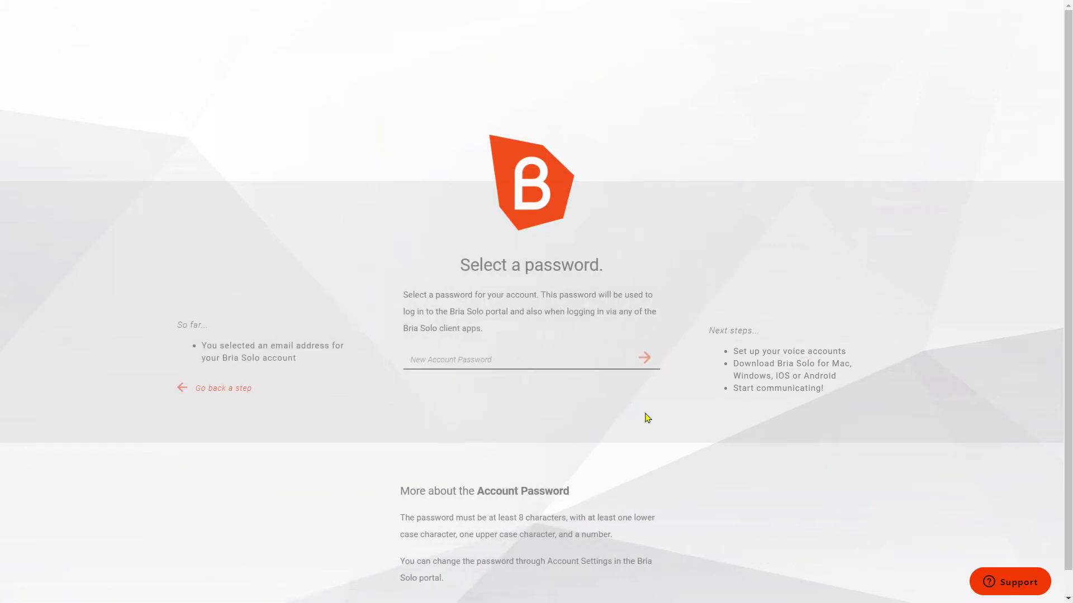
type("********")
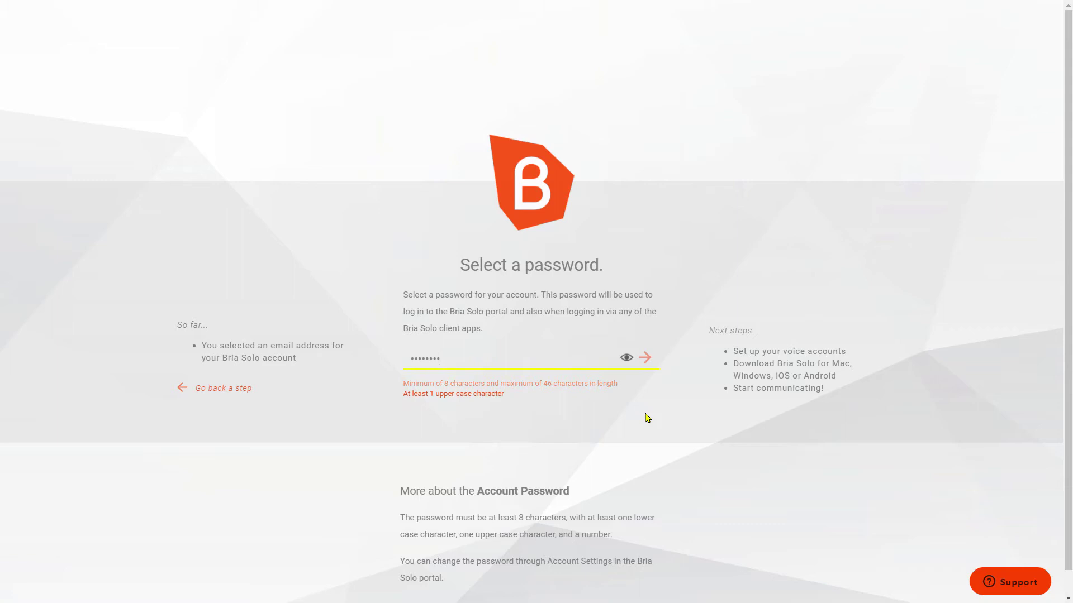
type("*")
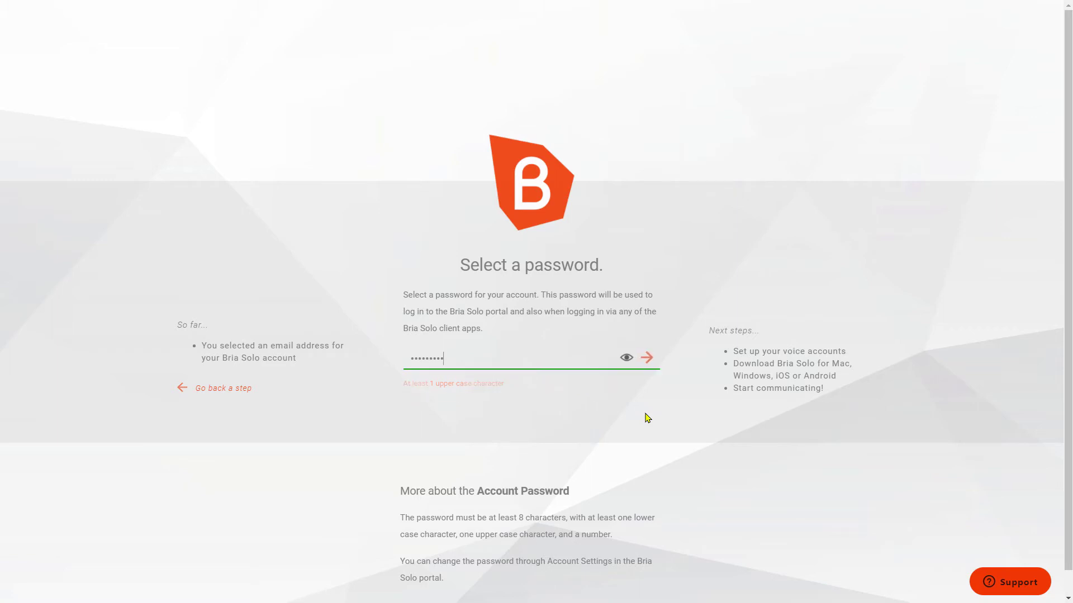
key("Tab")
key("Return")
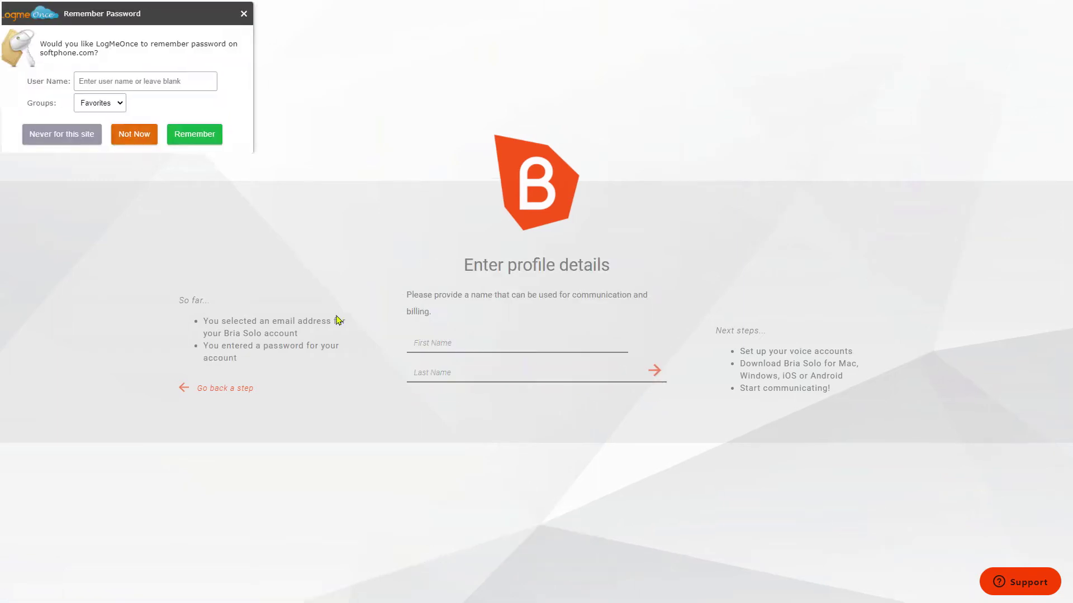
Fill in the user's first and last name, give storage consent and accept the terms.
left_click(486, 349)
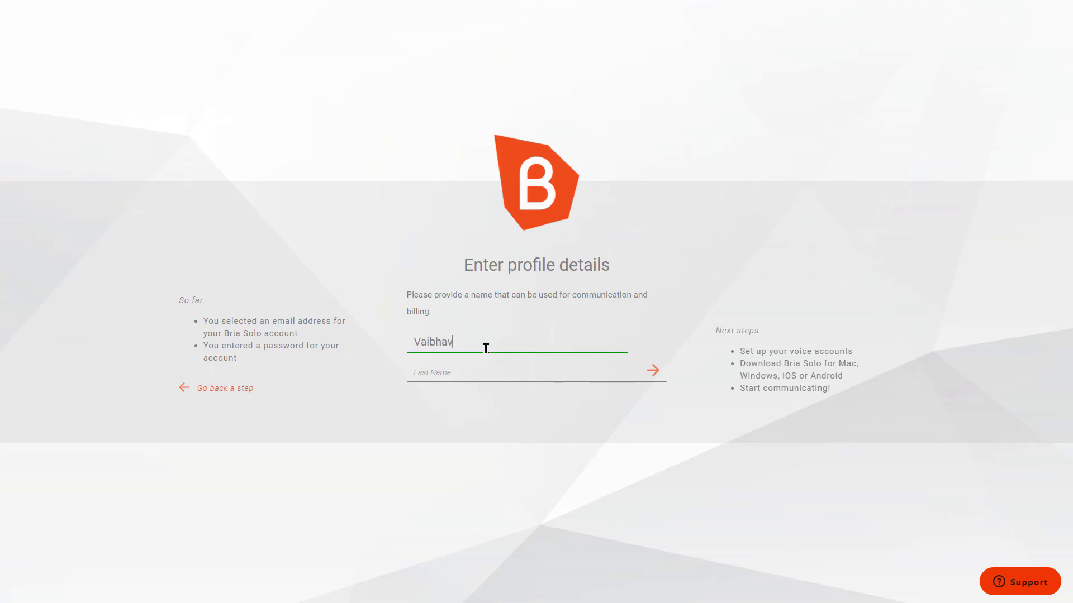
key("Tab")
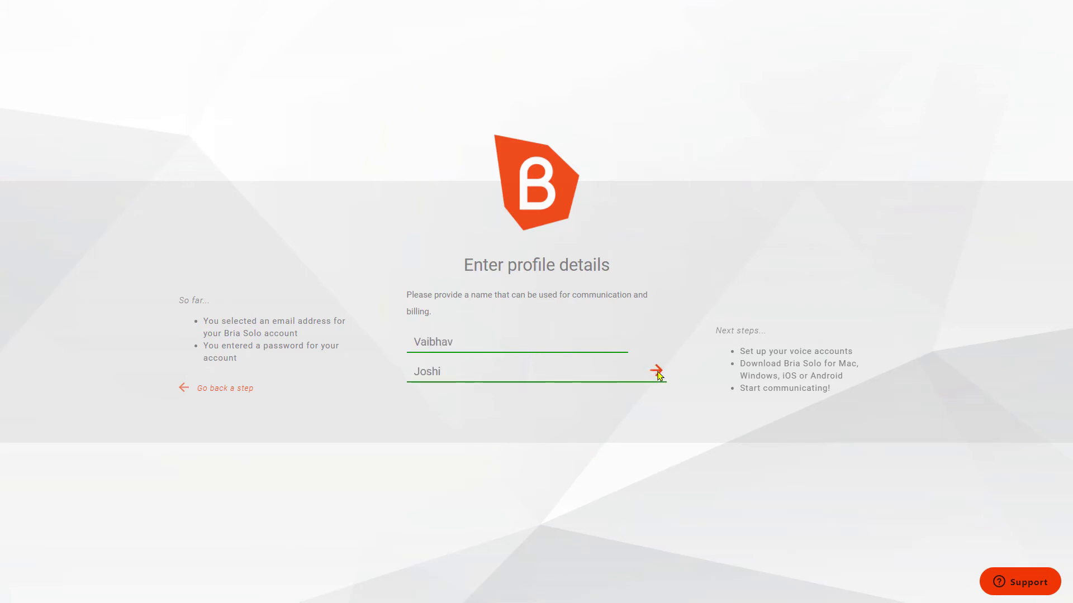
left_click(651, 371)
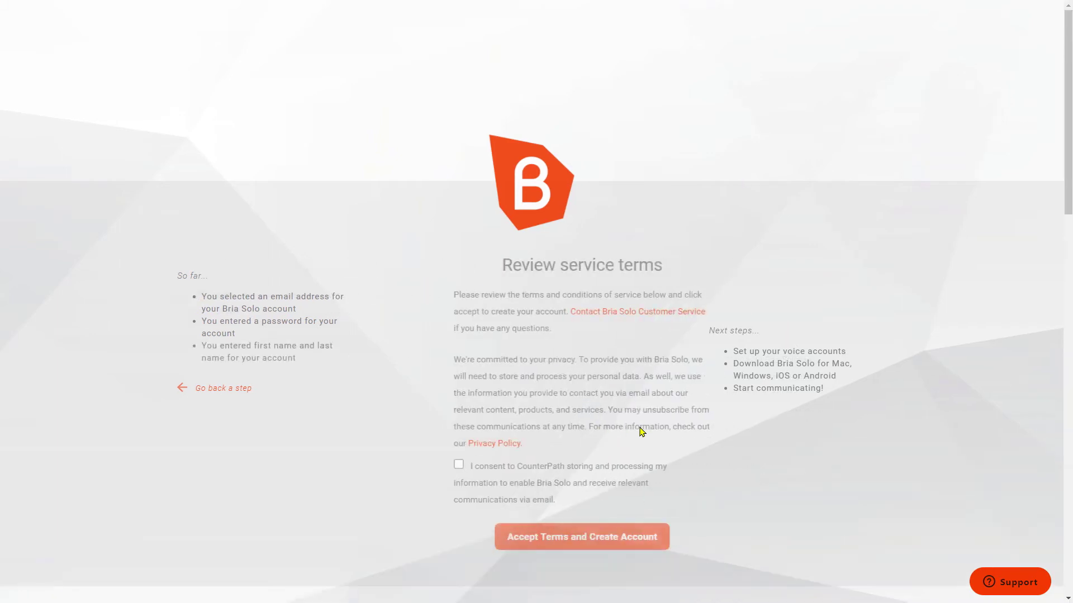
left_click(407, 466)
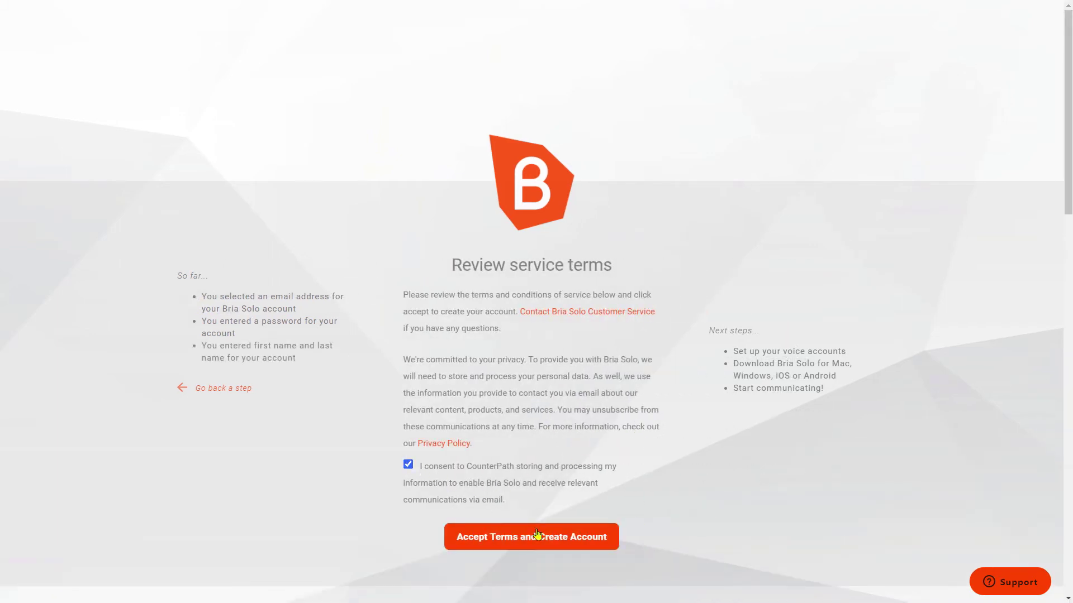
left_click(545, 539)
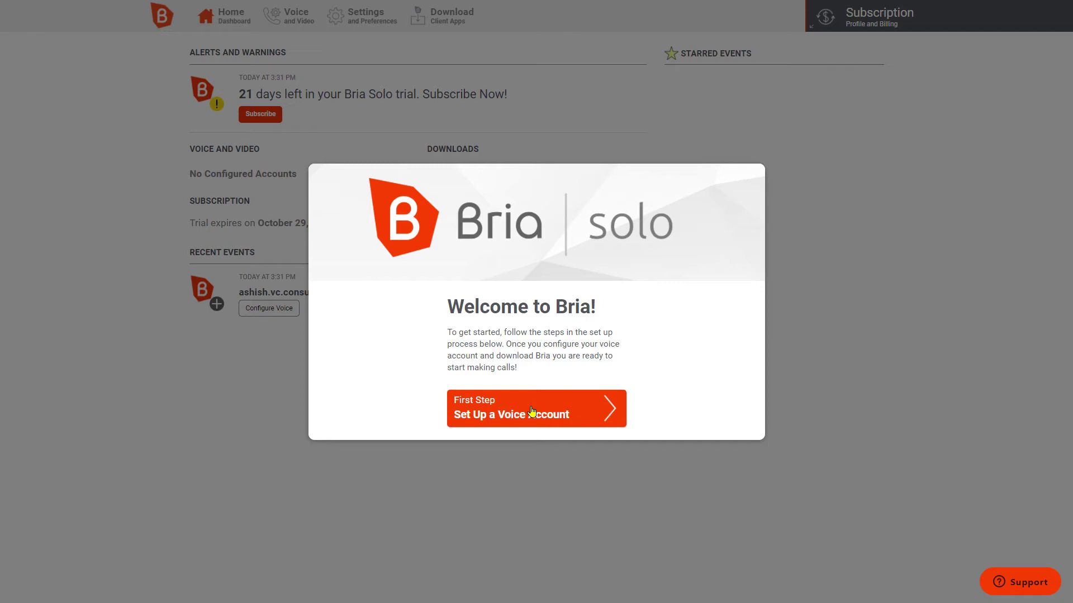
Choose 'First Step: Set Up a Voice Account' in the Welcome to Bria dialog.
left_click(531, 412)
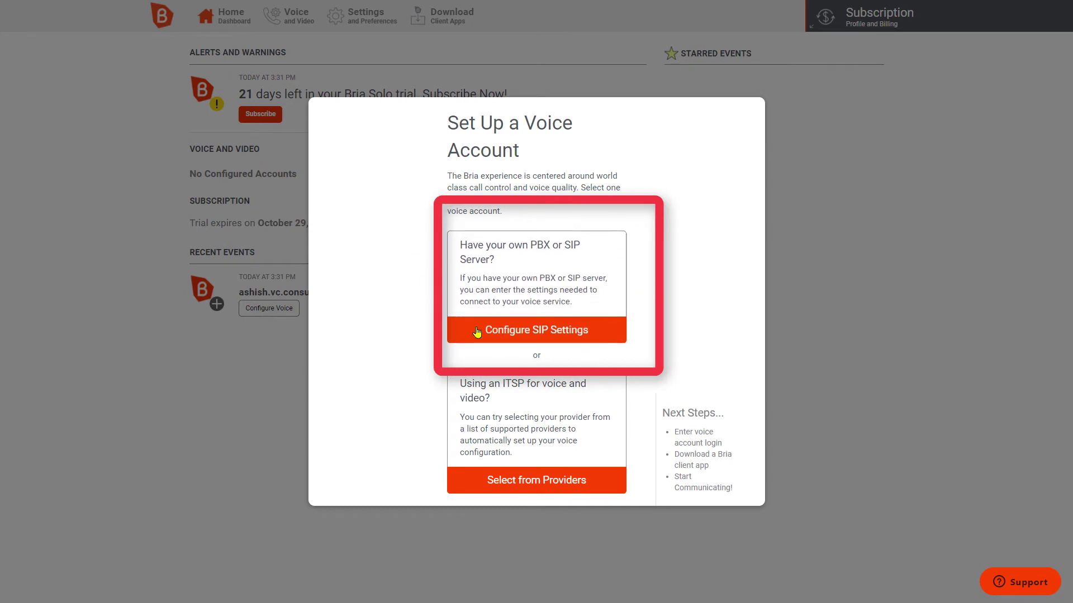
Configure a SIP voice account on domain 208.89.105.105, keeping the default service settings.
left_click(542, 334)
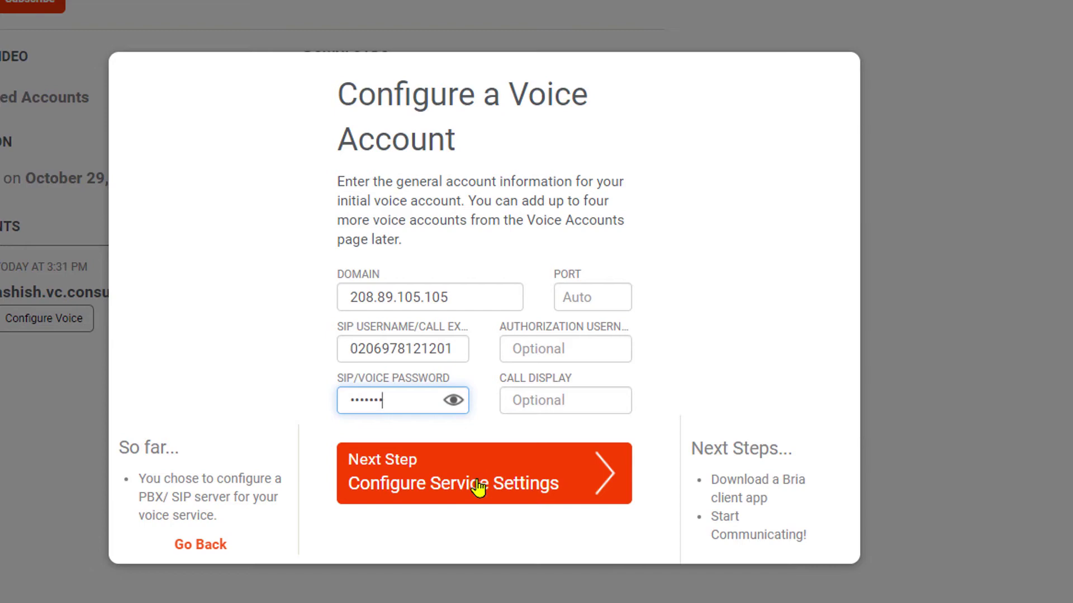
left_click(501, 454)
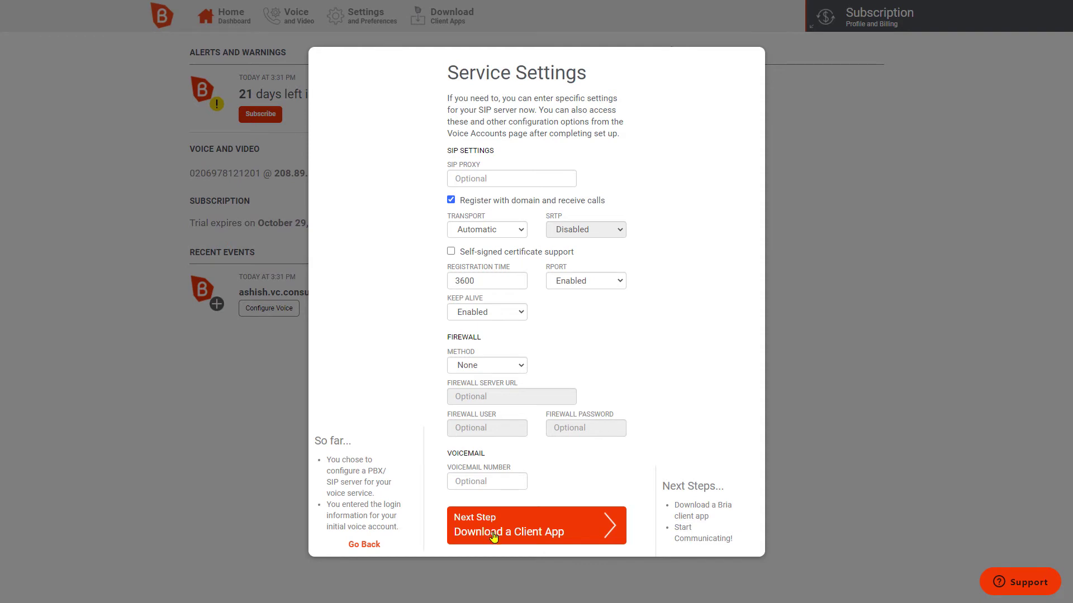
left_click(537, 533)
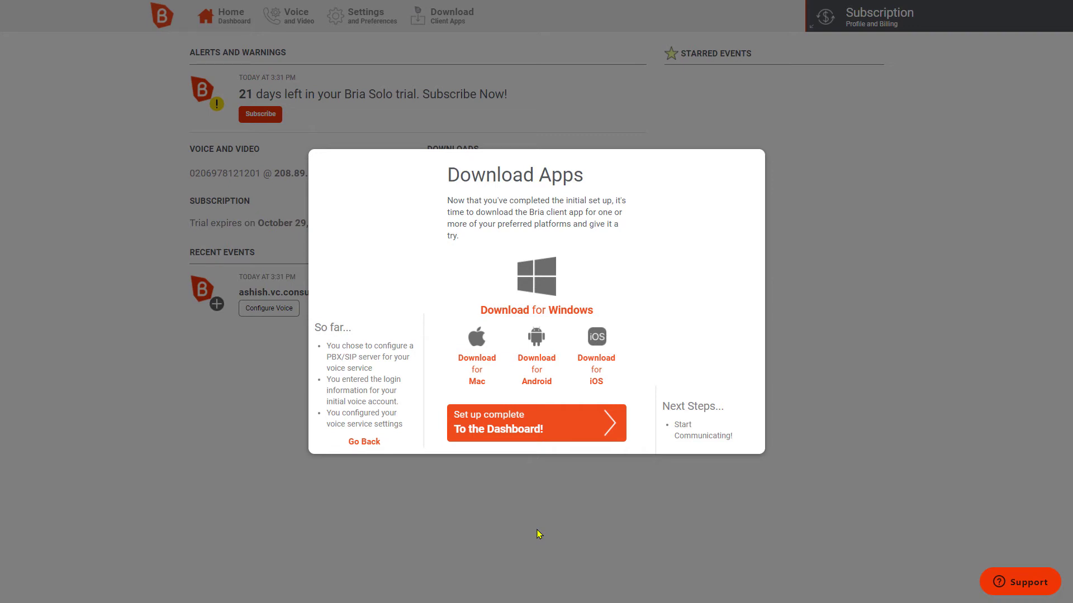
Download the Windows installer Bria_6.2.2_104871.msi (92.9 MB).
left_click(540, 273)
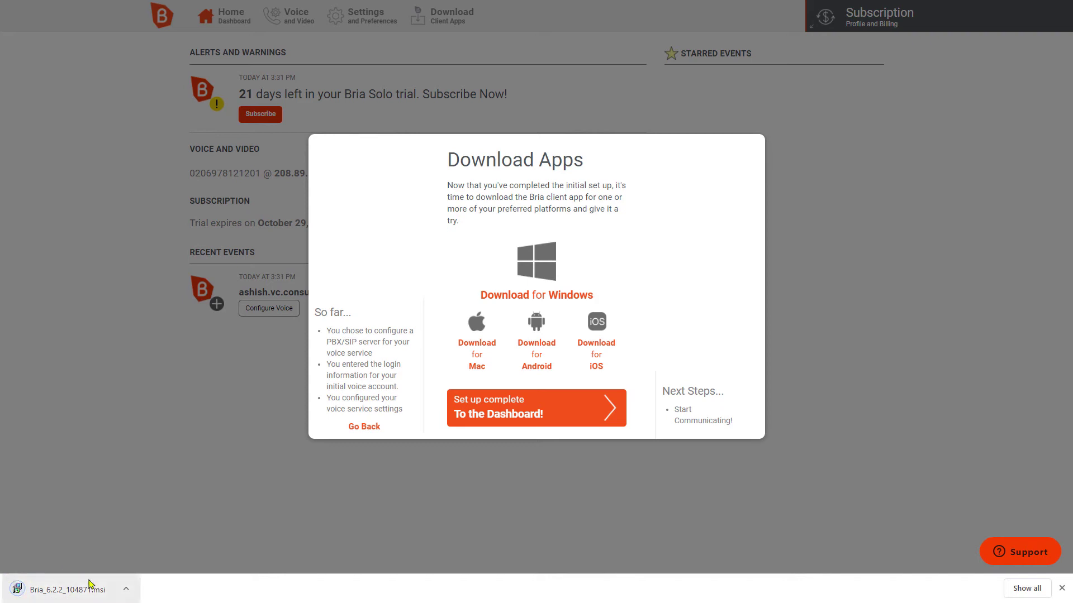
Run Bria_6.2.2_104871.msi from Chrome's download bar and launch Bria to its sign-in screen.
left_click(18, 599)
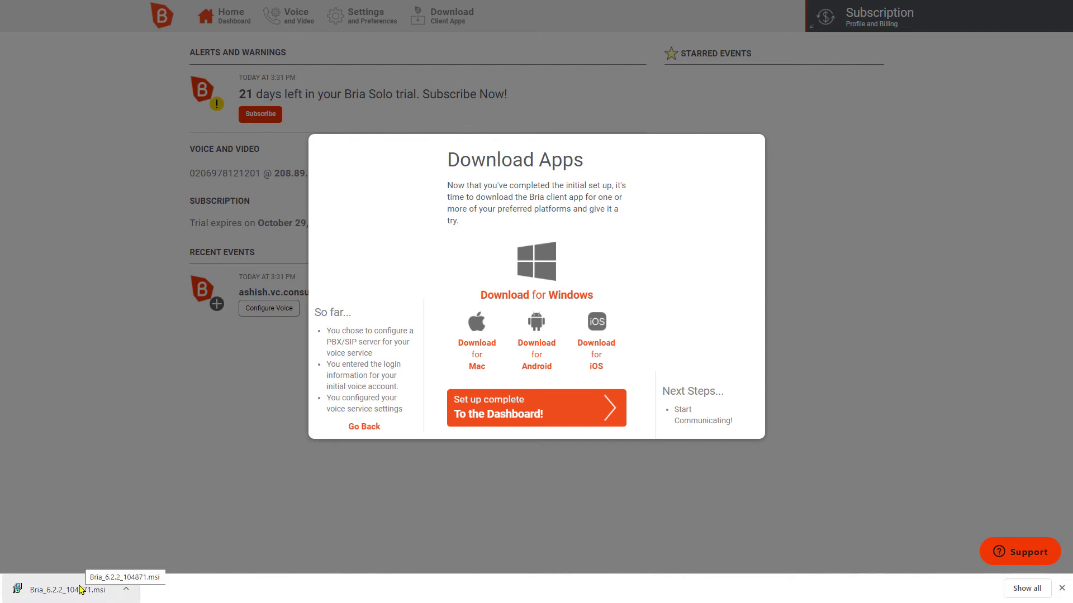
mouse_move(79, 585)
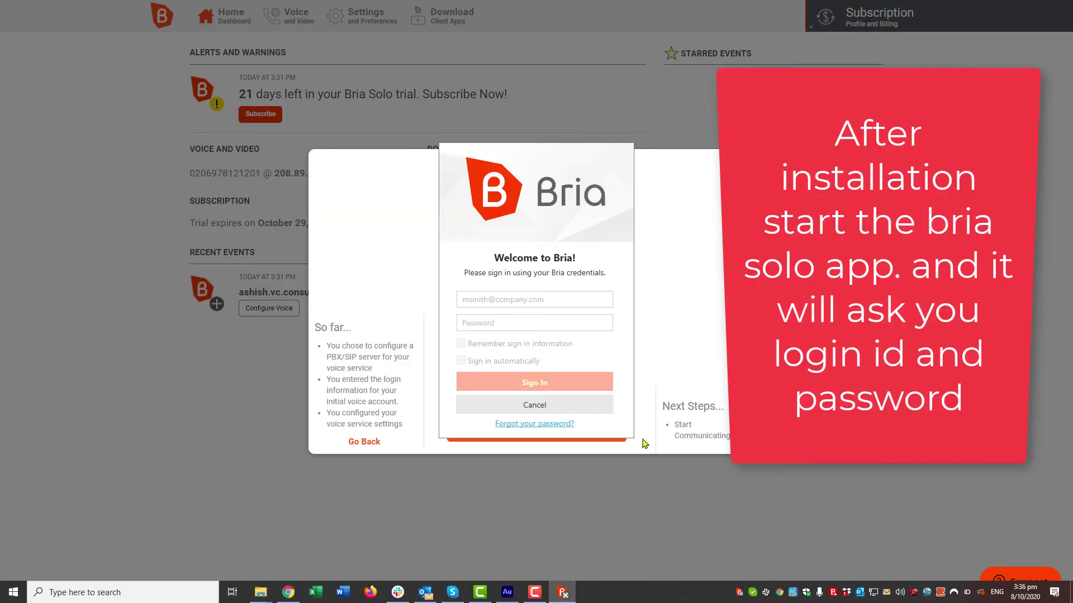
Sign in with the account e-mail and password, remember sign-in, and move the softphone window right.
left_click(533, 299)
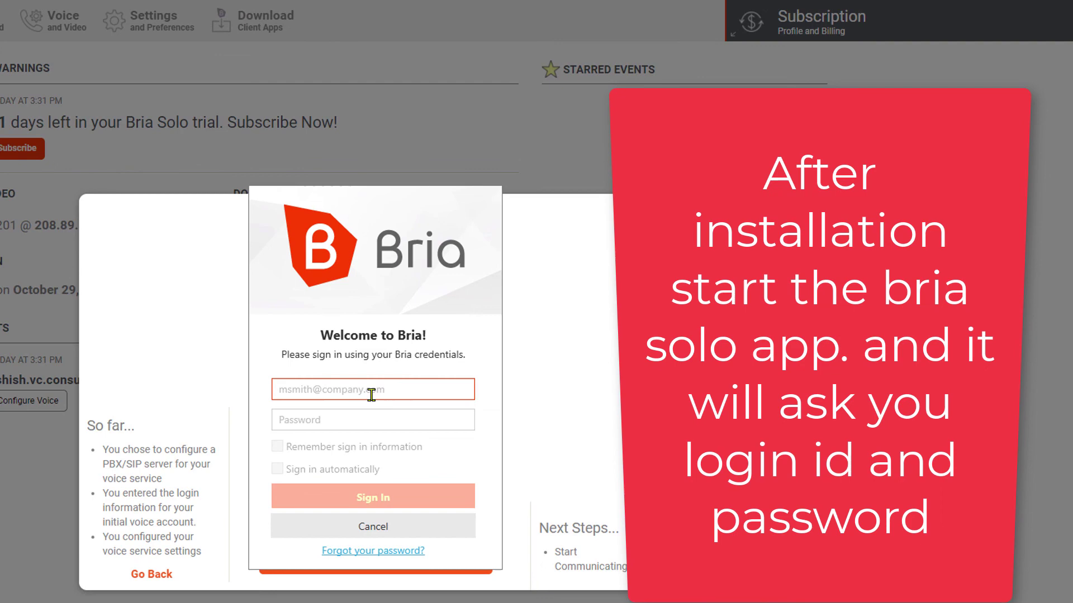
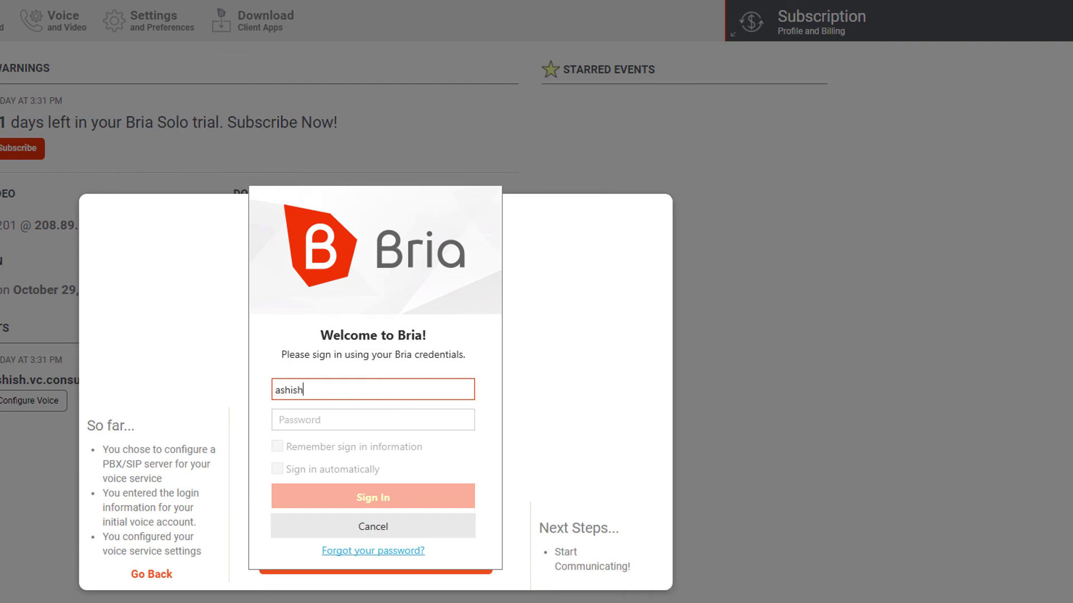
key("Tab")
type("***")
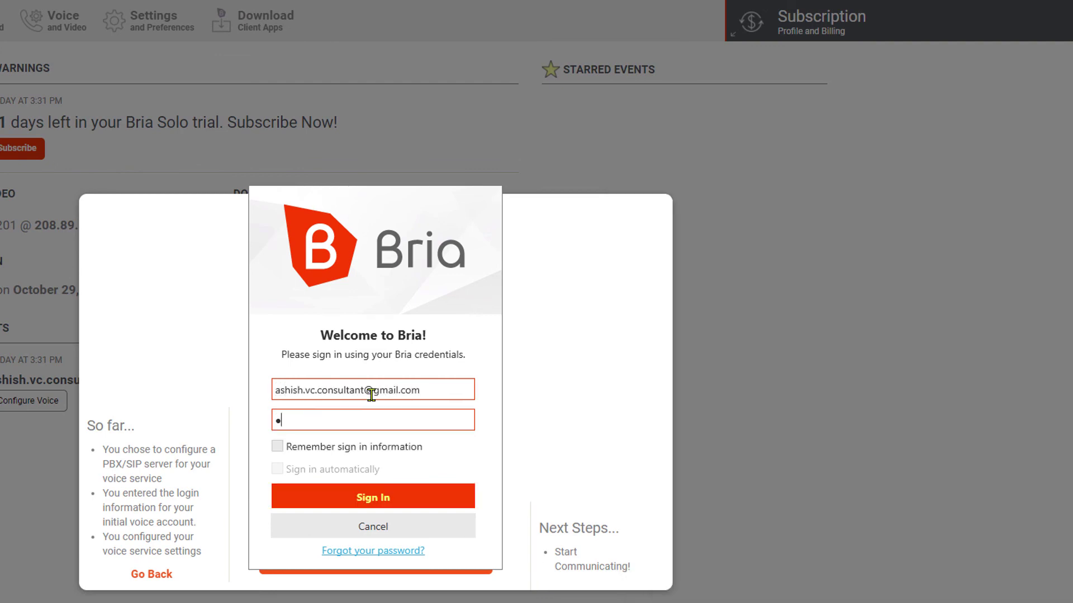
type("****")
left_click(318, 453)
left_click(372, 497)
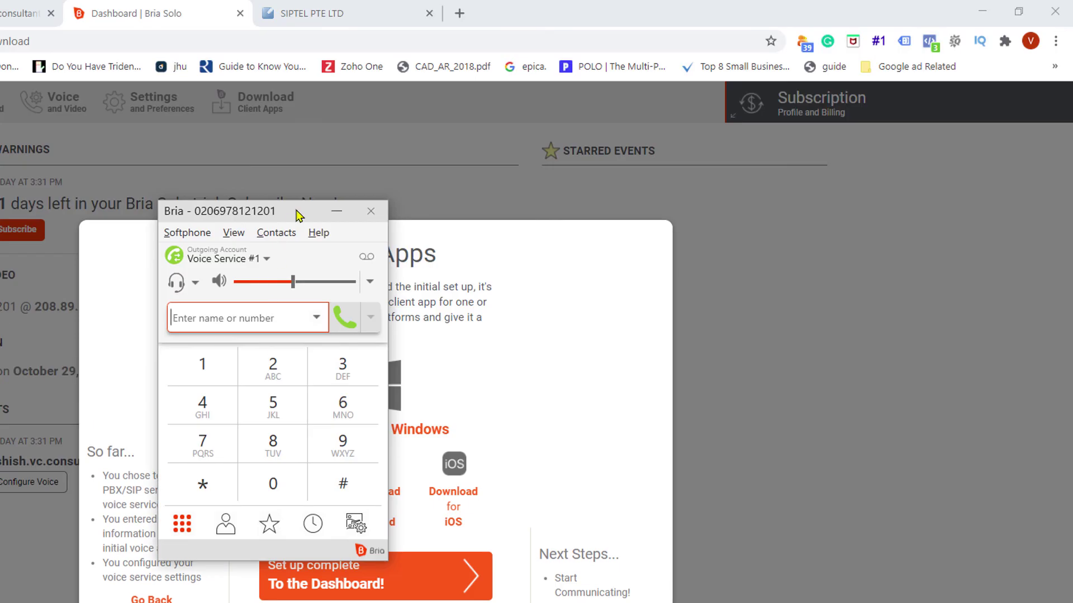
left_click_drag(345, 210, 843, 253)
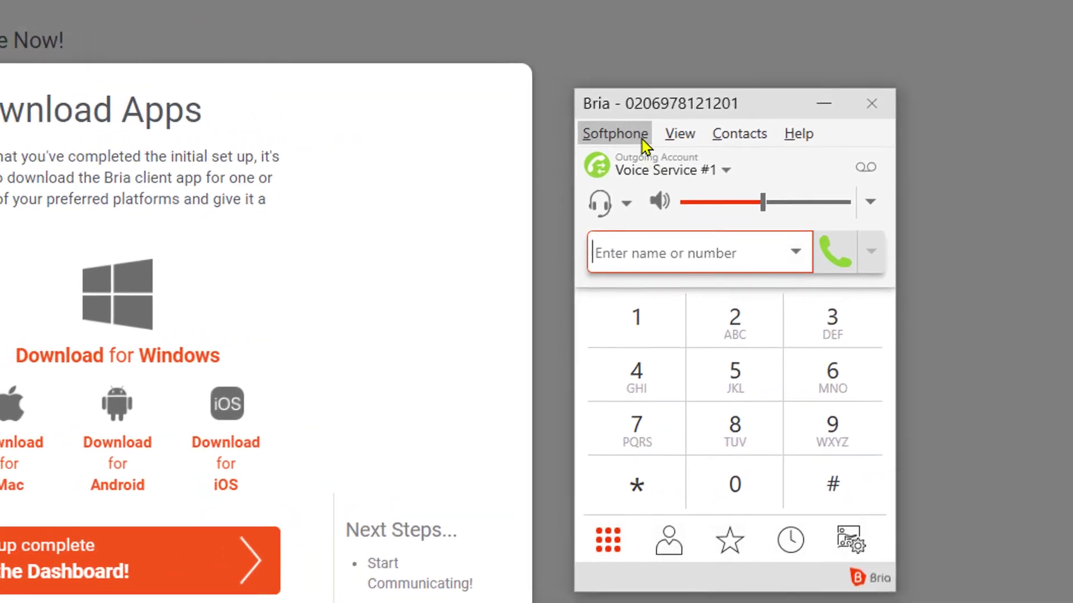
Review Voice Service #1's details in Account Settings, then close them without changes.
left_click(769, 133)
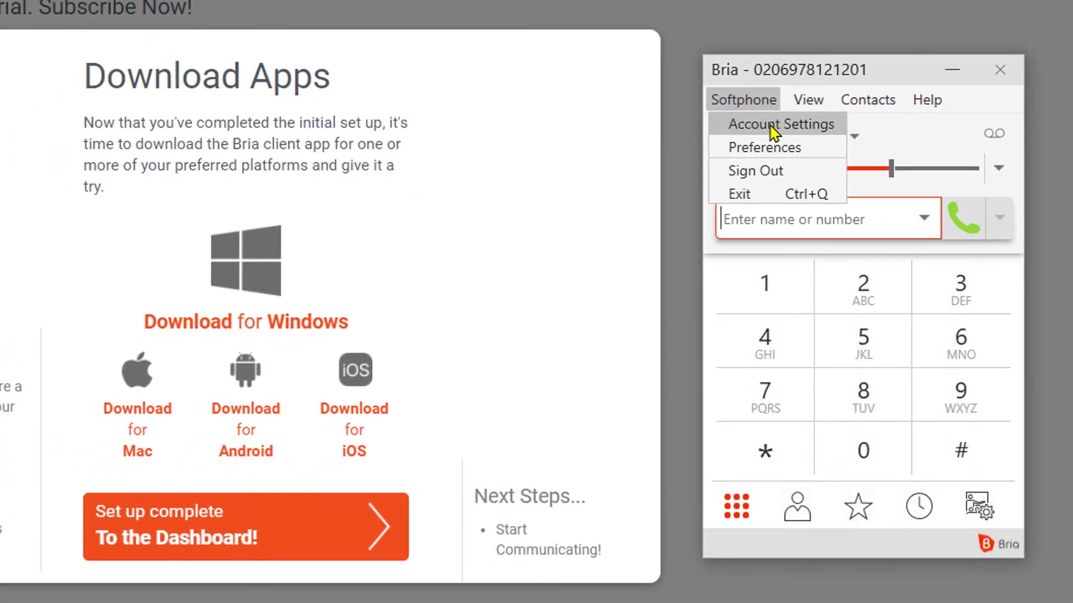
left_click(776, 125)
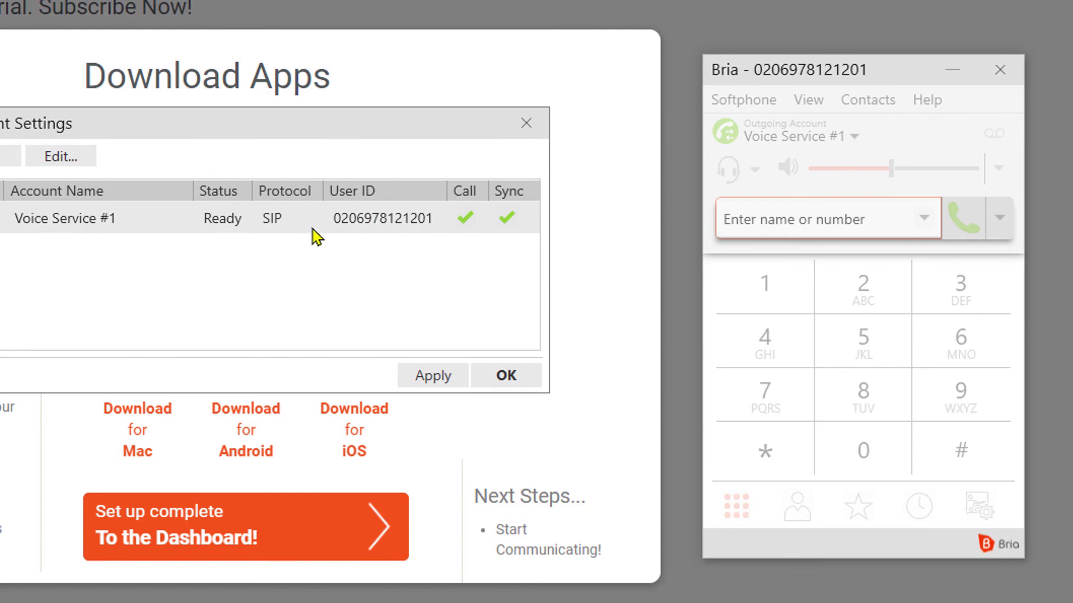
double_click(127, 231)
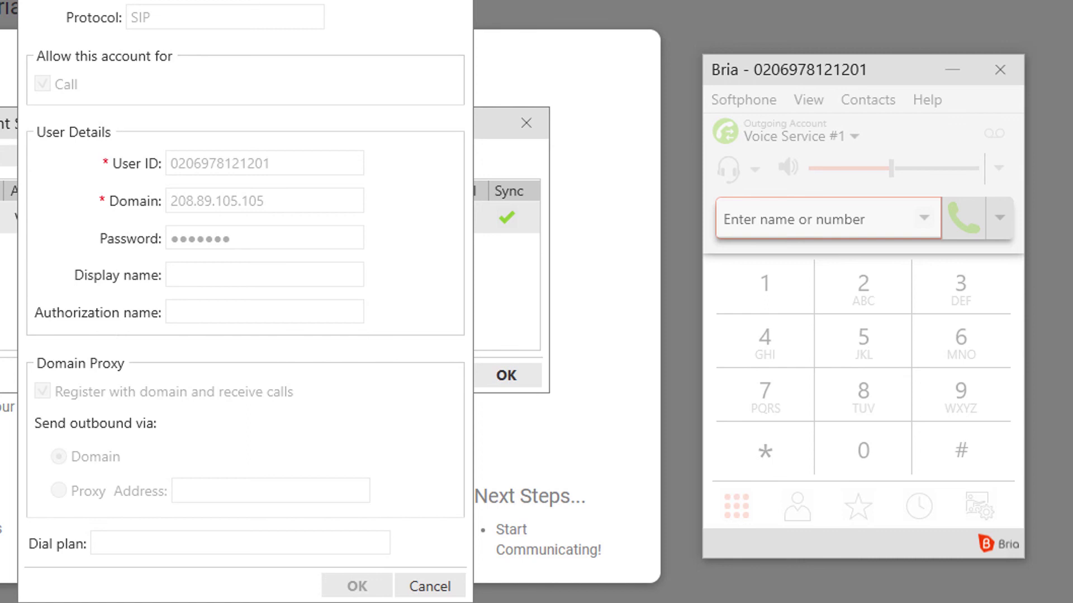
key("Escape")
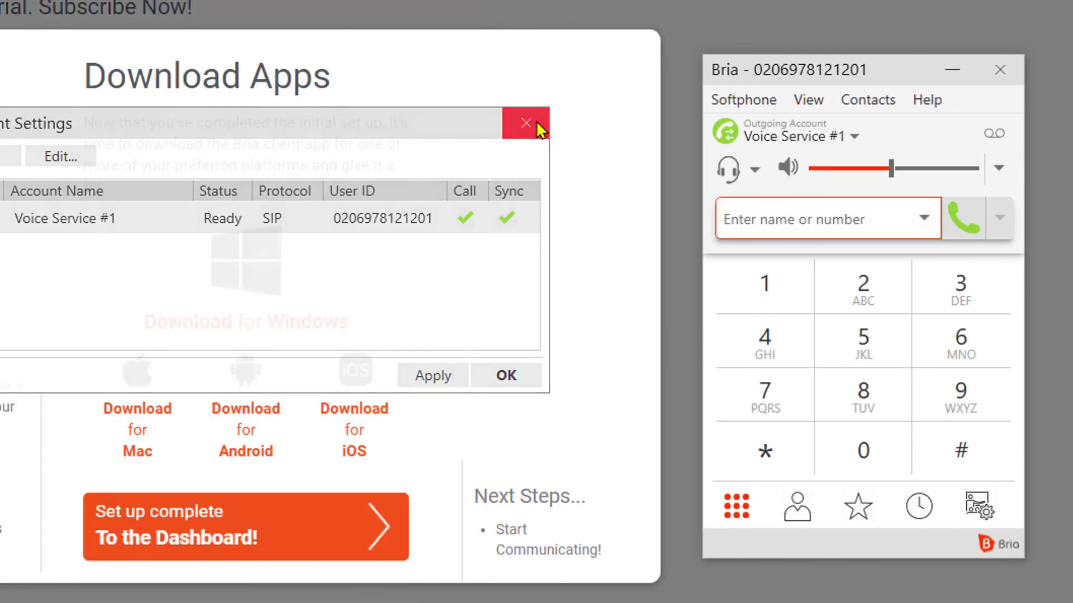
Close Account Settings, place a test call to an entered phone number, then close the Bria window.
left_click(525, 123)
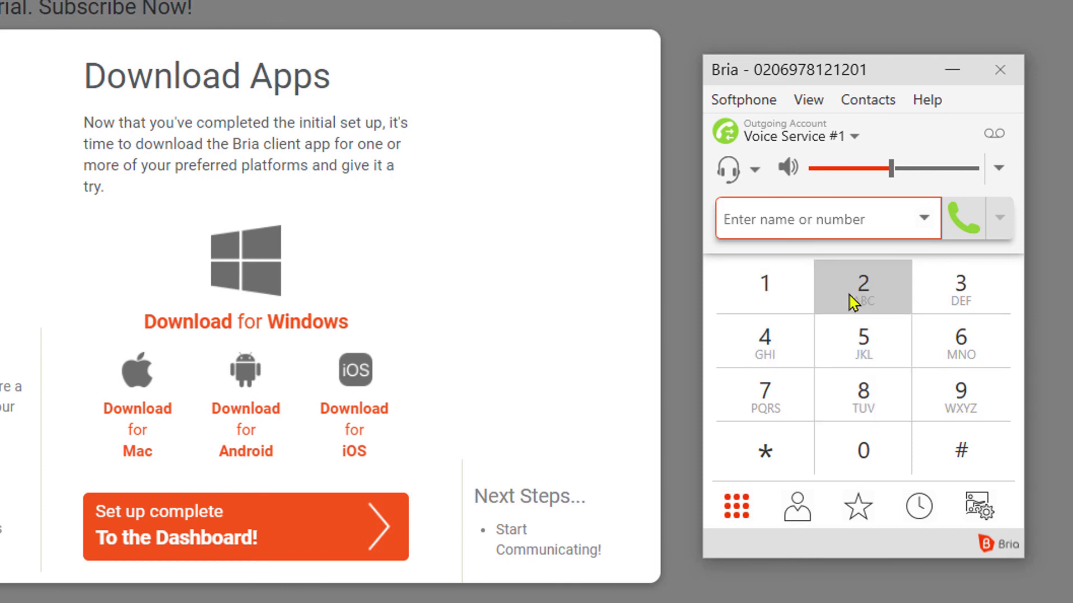
type("96250601")
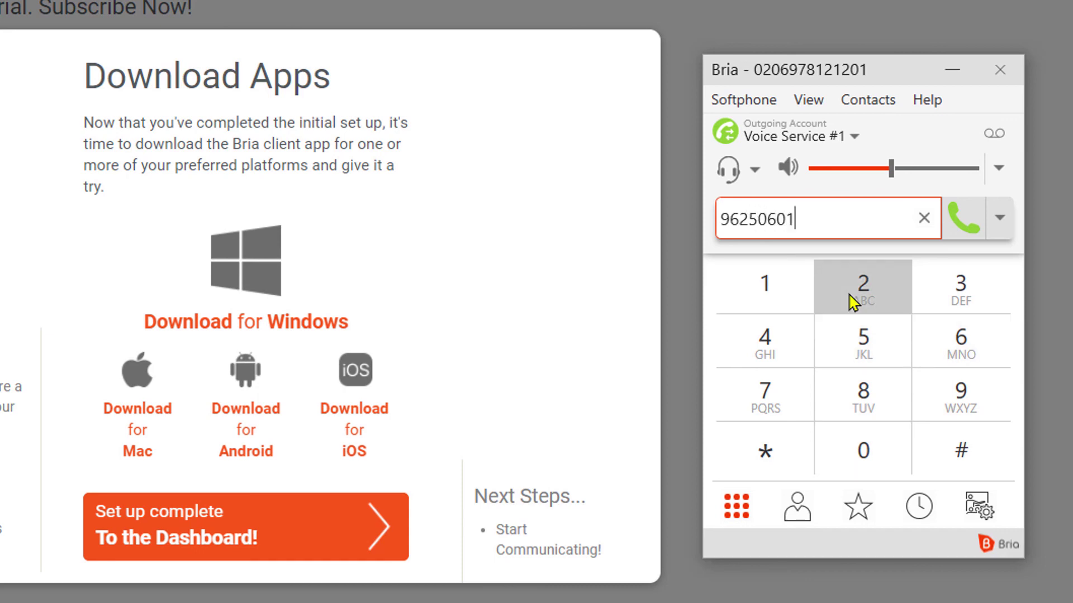
left_click(956, 219)
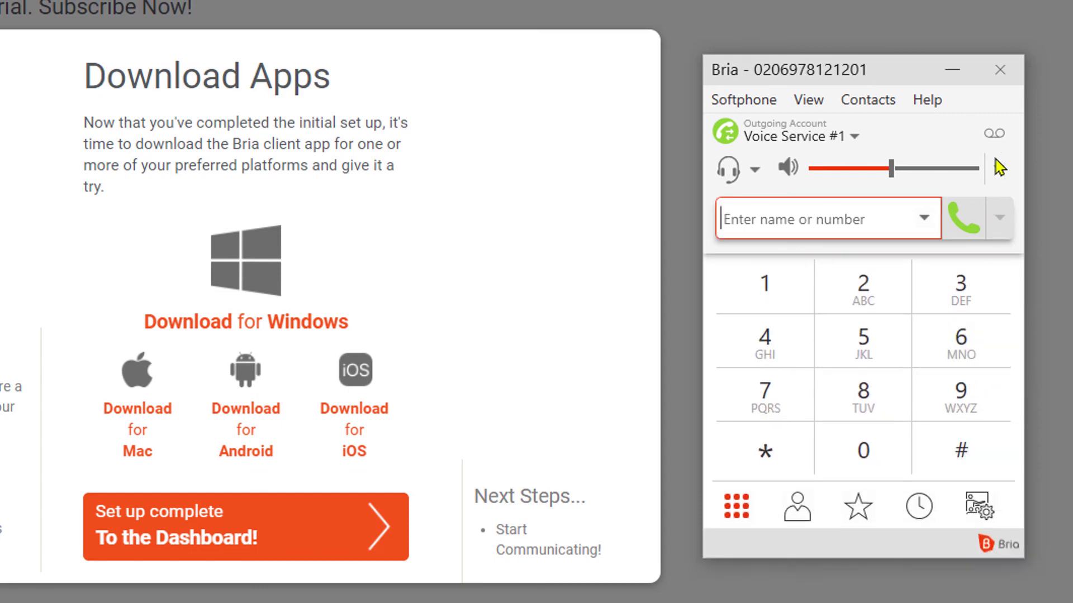
left_click(1033, 98)
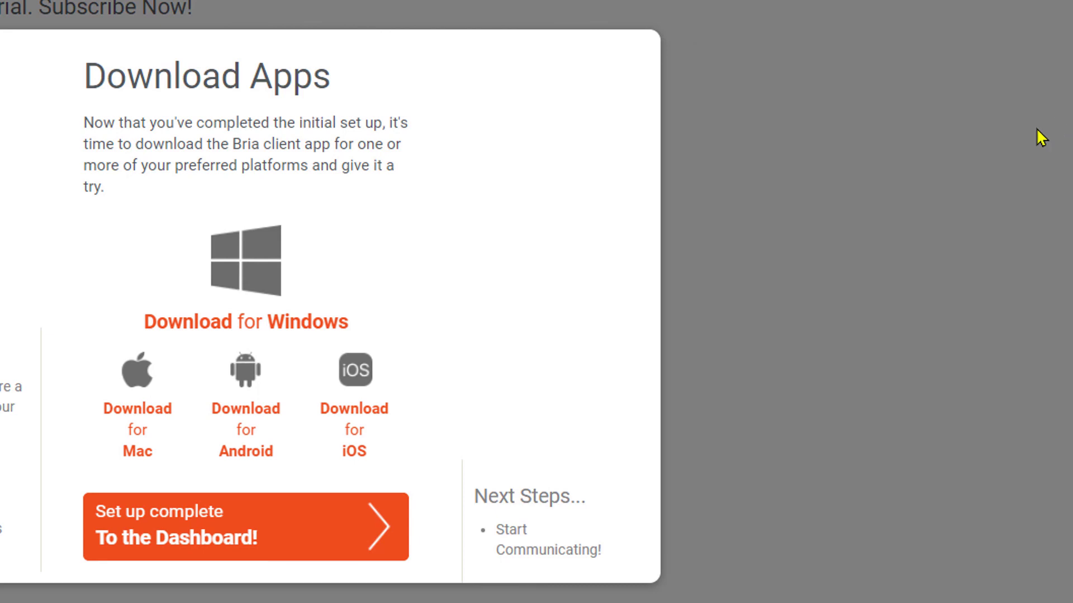